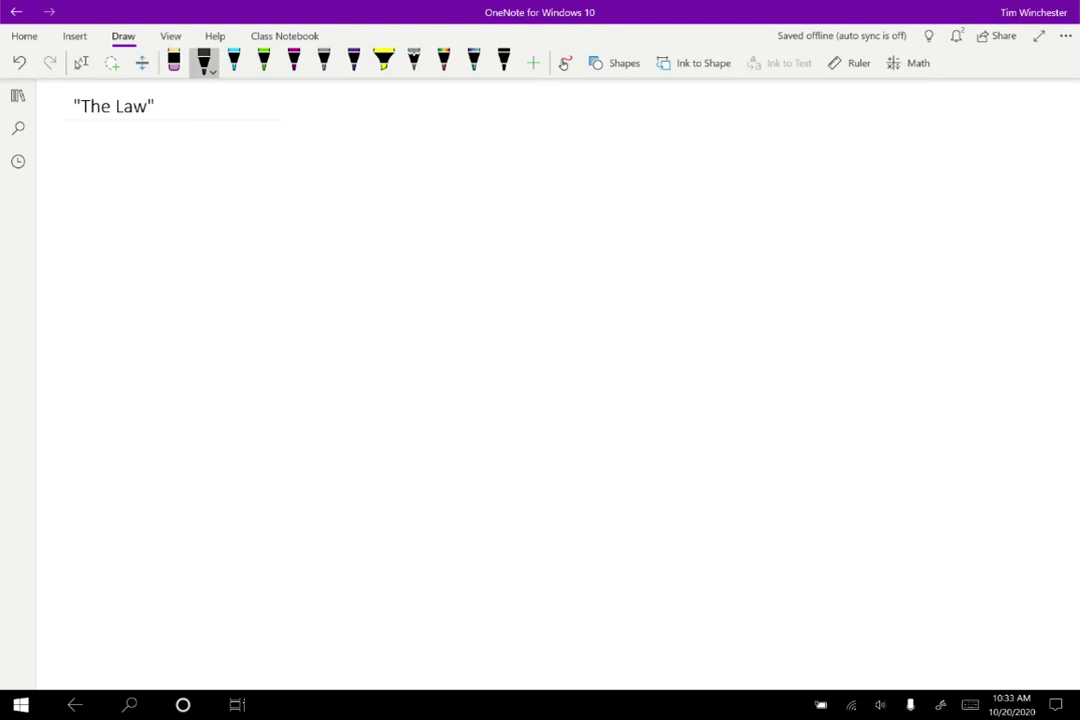
- Handwrite the heading 'Definition of "law":' below the title in black ink
drag(126, 171, 161, 167)
drag(144, 168, 146, 192)
drag(153, 184, 198, 188)
mouse_move(203, 180)
mouse_down()
mouse_move(202, 191)
mouse_move(245, 191)
mouse_up()
drag(248, 186, 265, 191)
drag(261, 184, 327, 181)
drag(339, 190, 356, 181)
drag(376, 173, 402, 190)
drag(408, 183, 445, 180)
drag(451, 172, 457, 179)
click(480, 181)
click(480, 190)
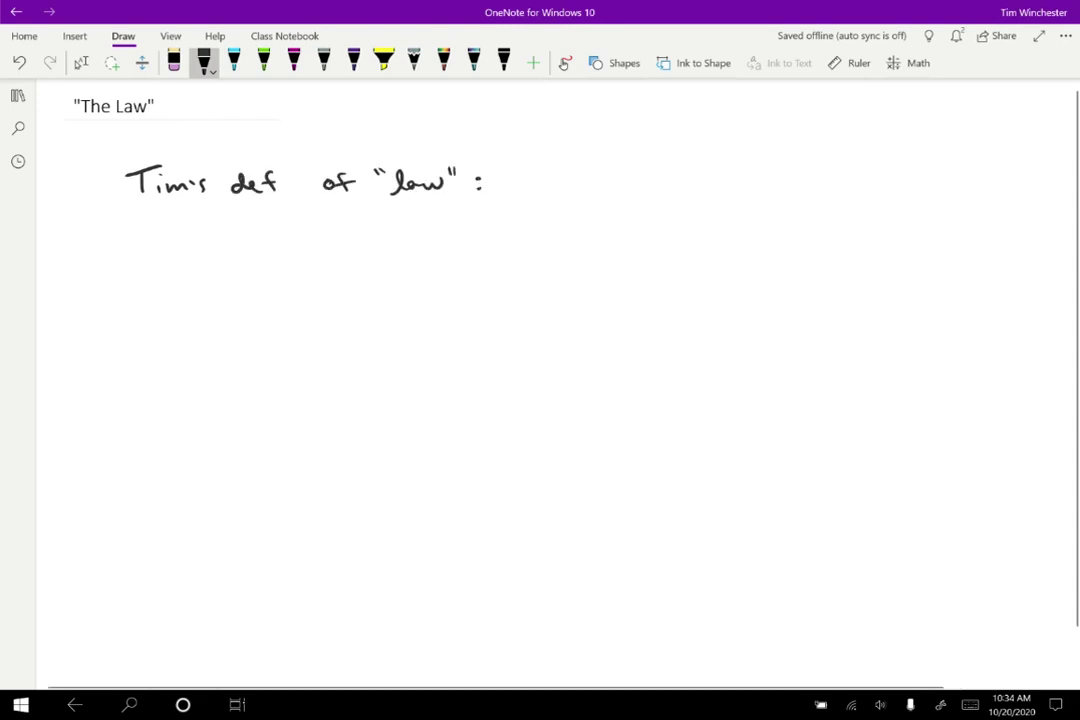
- Continue the first line with 'Rule that appears to be'
drag(518, 170, 531, 190)
drag(535, 179, 616, 190)
drag(605, 180, 676, 188)
mouse_move(700, 180)
mouse_down()
mouse_move(738, 198)
mouse_move(836, 195)
mouse_up()
drag(840, 185, 872, 196)
drag(876, 186, 896, 196)
- Finish the definition over two more lines: 'true based on data but not necessarily on a theory.'
mouse_move(165, 232)
mouse_down()
mouse_move(190, 242)
mouse_move(333, 230)
mouse_move(404, 240)
mouse_move(466, 228)
mouse_move(483, 241)
mouse_up()
click(19, 62)
click(283, 238)
mouse_move(487, 228)
mouse_down()
mouse_move(491, 242)
mouse_move(498, 233)
mouse_move(512, 241)
mouse_up()
mouse_move(570, 228)
mouse_down()
mouse_move(582, 242)
mouse_move(620, 237)
mouse_up()
drag(665, 236, 696, 241)
drag(700, 230, 812, 242)
drag(814, 238, 853, 242)
drag(855, 238, 868, 258)
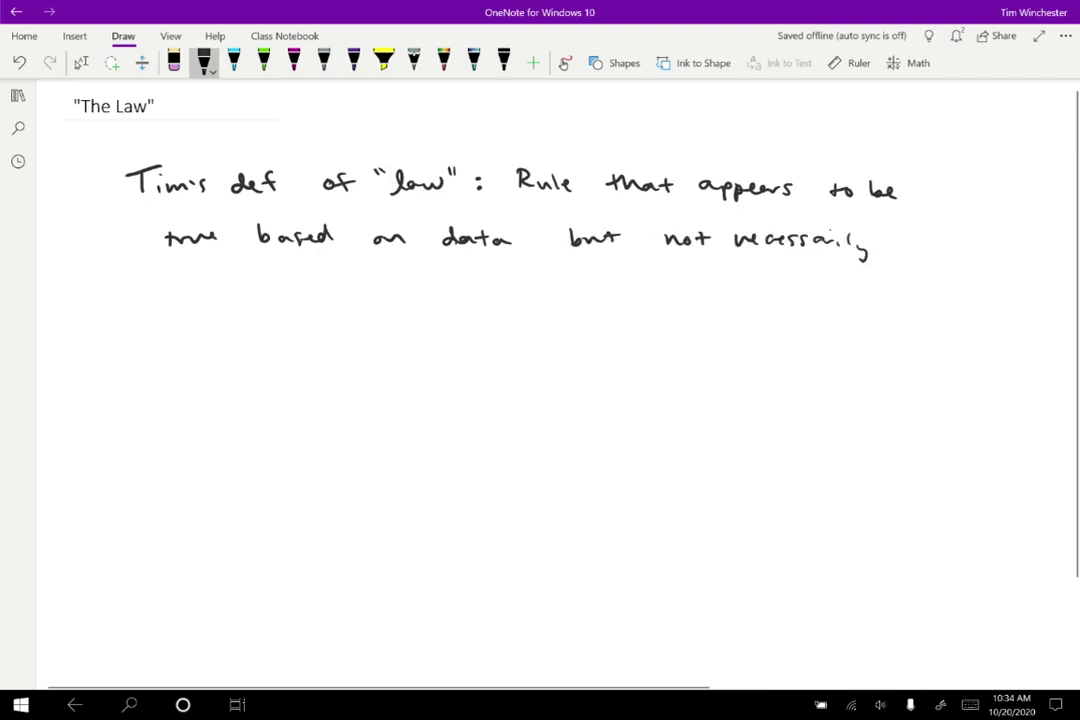
drag(170, 278, 200, 284)
drag(232, 281, 363, 296)
click(374, 291)
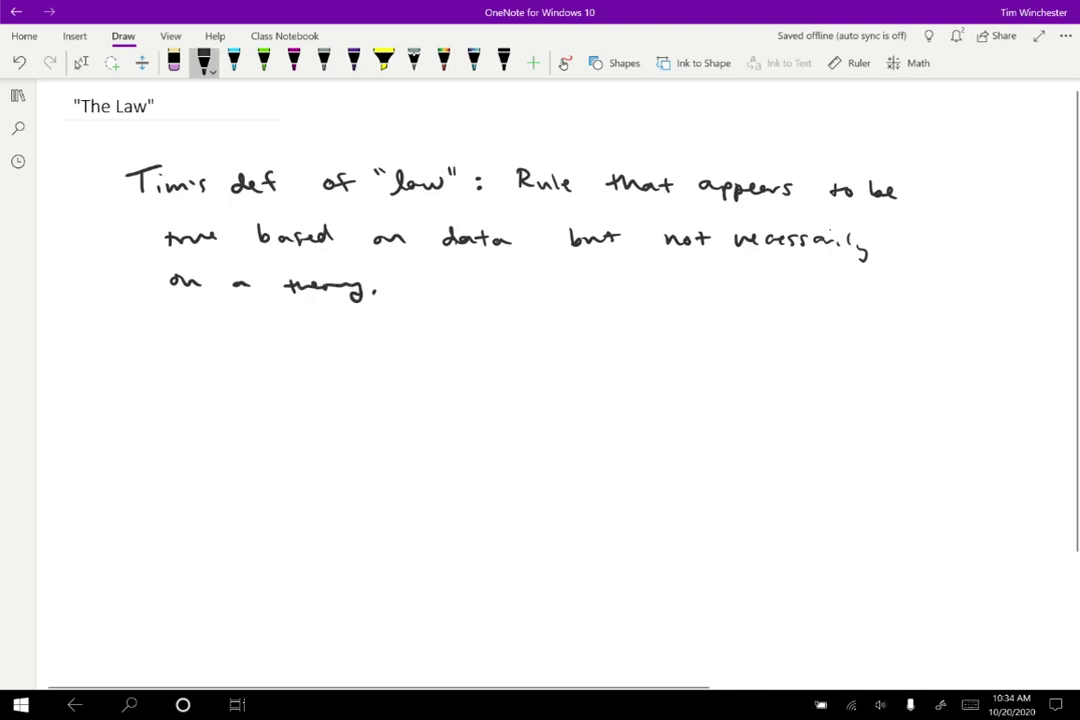
- Handwrite the example line 'Ex: N2L Newton made it up!'
mouse_move(138, 352)
mouse_down()
mouse_move(150, 351)
mouse_move(132, 370)
mouse_up()
drag(132, 360, 167, 371)
drag(167, 362, 156, 371)
mouse_move(221, 368)
mouse_down()
mouse_move(222, 349)
mouse_move(240, 348)
mouse_up()
drag(252, 352, 270, 366)
drag(280, 348, 292, 366)
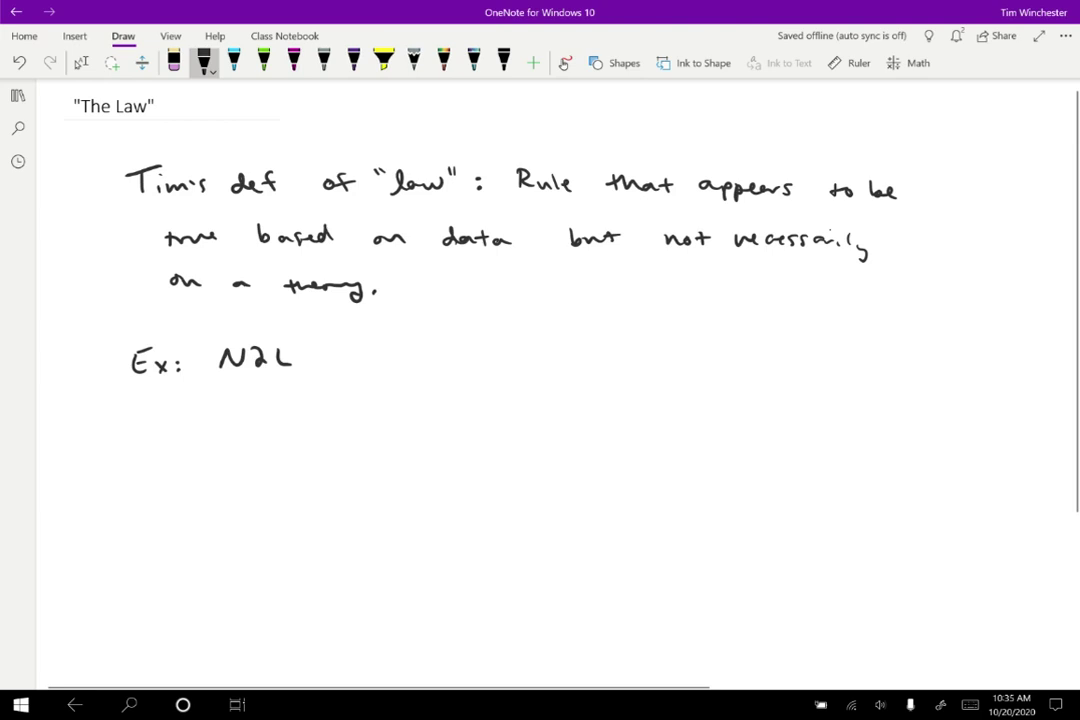
mouse_move(370, 368)
mouse_down()
mouse_move(372, 352)
mouse_move(415, 362)
mouse_move(596, 352)
mouse_move(681, 372)
mouse_move(687, 357)
mouse_up()
drag(698, 344, 695, 362)
click(694, 369)
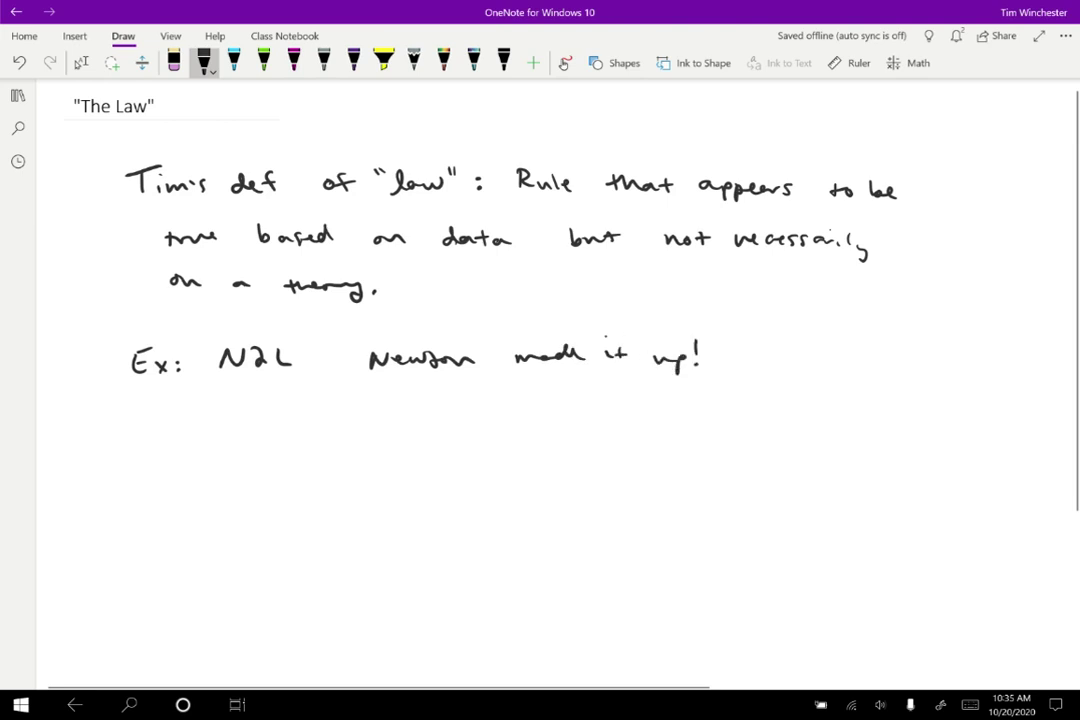
- Write 'acc due to grav is const.' below it and begin 'Titus' on the next line
drag(230, 419, 248, 429)
mouse_move(265, 419)
mouse_down()
mouse_move(262, 429)
mouse_move(382, 428)
mouse_up()
drag(374, 419, 391, 418)
mouse_move(394, 421)
mouse_down()
mouse_move(451, 435)
mouse_move(473, 420)
mouse_up()
drag(476, 420, 487, 426)
drag(492, 417, 560, 426)
drag(577, 416, 568, 426)
drag(644, 416, 640, 426)
drag(652, 417, 673, 426)
mouse_move(684, 416)
mouse_down()
mouse_move(676, 426)
mouse_move(699, 426)
mouse_up()
drag(713, 423, 714, 425)
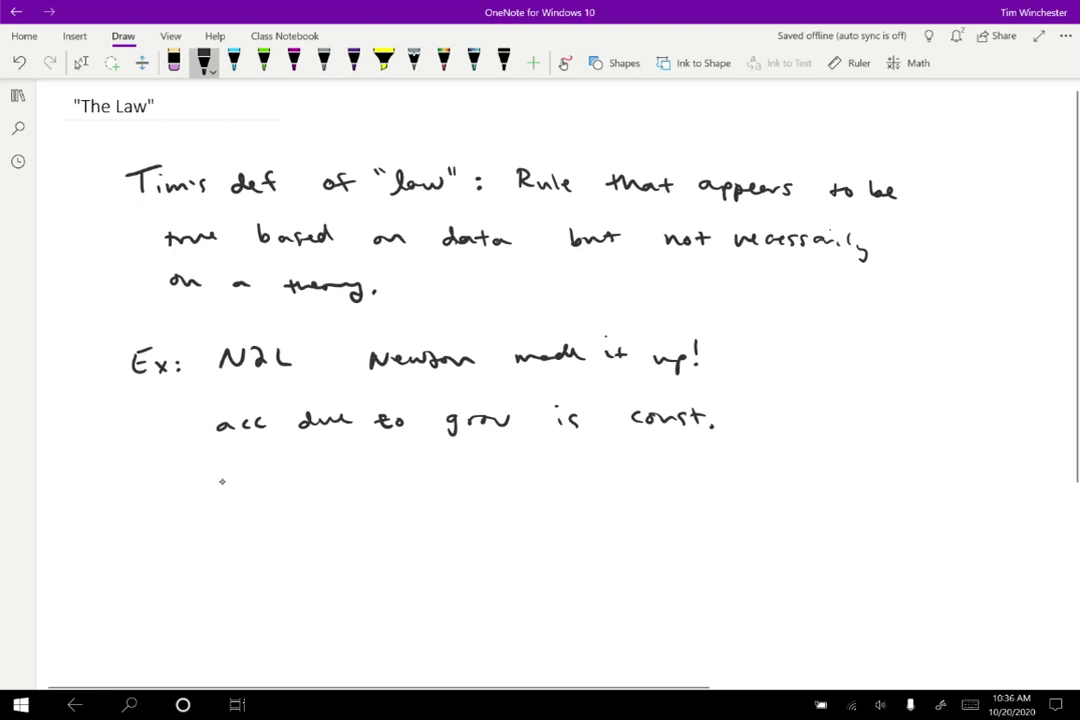
drag(210, 472, 243, 471)
drag(226, 472, 229, 493)
- Complete 'Titus-Bode Law' and begin drawing the sun line beneath it
mouse_move(241, 474)
mouse_down()
mouse_move(242, 493)
mouse_move(249, 481)
mouse_up()
mouse_move(251, 481)
mouse_down()
mouse_move(269, 492)
mouse_move(307, 487)
mouse_up()
drag(325, 479, 322, 493)
drag(344, 483, 364, 493)
drag(366, 488, 425, 493)
drag(428, 484, 452, 487)
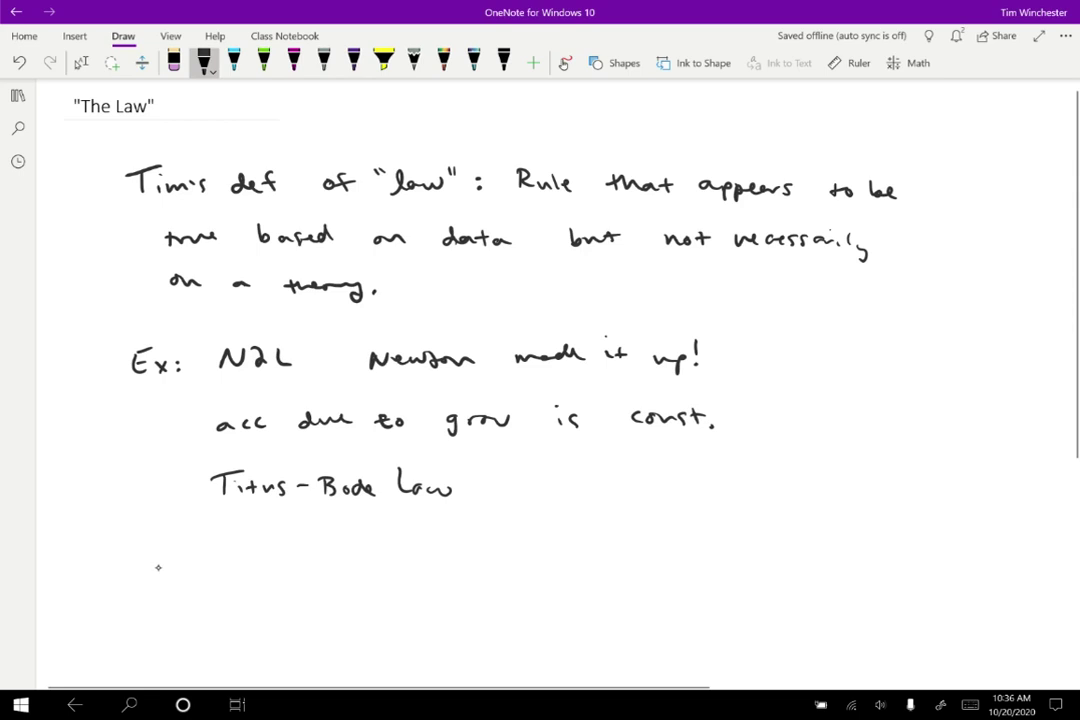
mouse_move(161, 558)
mouse_down()
mouse_move(153, 567)
mouse_move(160, 557)
mouse_move(174, 568)
mouse_move(160, 576)
mouse_move(190, 567)
mouse_move(192, 576)
mouse_move(199, 550)
mouse_move(219, 573)
mouse_move(228, 546)
mouse_move(270, 569)
mouse_move(285, 569)
mouse_move(276, 552)
mouse_move(405, 568)
mouse_up()
- Extend the planet line to the m planet and label the first three spacings x2
mouse_move(413, 564)
mouse_down()
mouse_move(421, 548)
mouse_move(494, 566)
mouse_move(984, 562)
mouse_move(1040, 559)
mouse_move(1044, 543)
mouse_up()
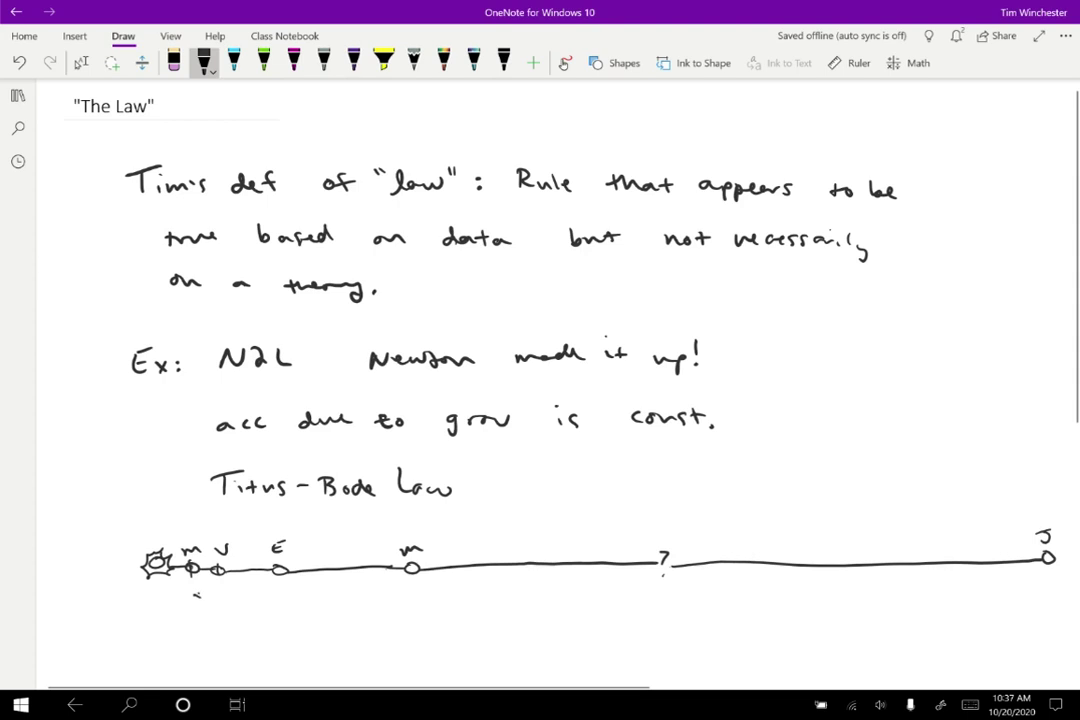
drag(194, 591, 201, 598)
drag(201, 591, 194, 598)
drag(207, 591, 214, 598)
drag(233, 589, 240, 599)
mouse_move(240, 589)
mouse_down()
mouse_move(233, 599)
mouse_move(258, 599)
mouse_up()
mouse_move(325, 587)
mouse_down()
mouse_move(334, 597)
mouse_move(325, 597)
mouse_move(370, 594)
mouse_up()
- Write 'a' under the question mark and label the spacings before ? and J x2
drag(665, 581, 667, 589)
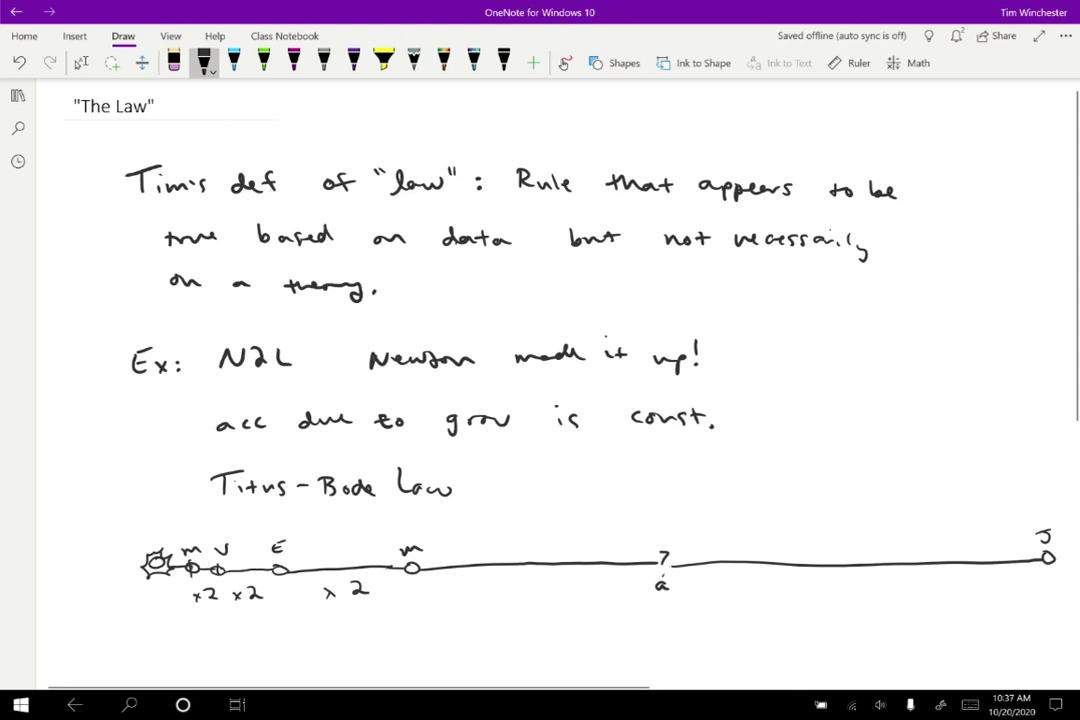
mouse_move(538, 581)
mouse_down()
mouse_move(548, 595)
mouse_move(538, 595)
mouse_up()
drag(555, 583, 569, 595)
drag(848, 576, 858, 590)
mouse_move(858, 576)
mouse_down()
mouse_move(848, 590)
mouse_move(883, 587)
mouse_up()
- Scroll down and switch from Lasso Select back to the black pen
scroll(540, 400, down, 5)
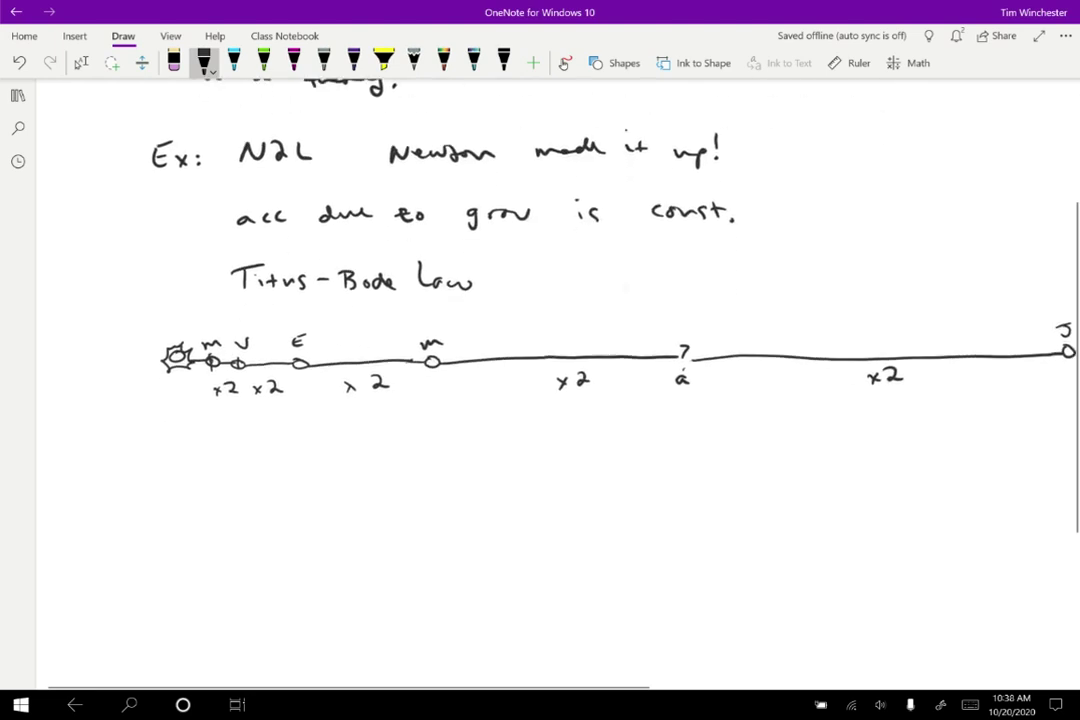
click(81, 62)
click(204, 62)
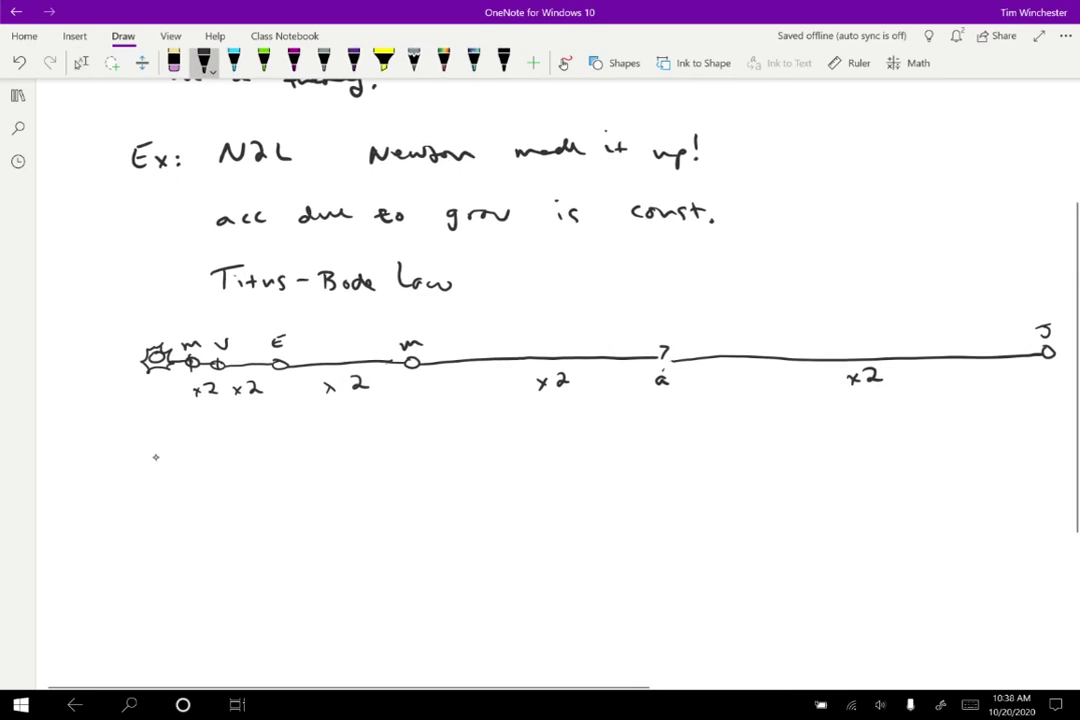
- Handwrite 'compare: model - explanatory picture' beneath the planet diagram
mouse_move(160, 453)
mouse_down()
mouse_move(152, 461)
mouse_move(298, 452)
mouse_move(318, 461)
mouse_up()
click(258, 452)
click(258, 461)
drag(322, 455, 345, 444)
drag(348, 457, 356, 459)
drag(362, 444, 364, 461)
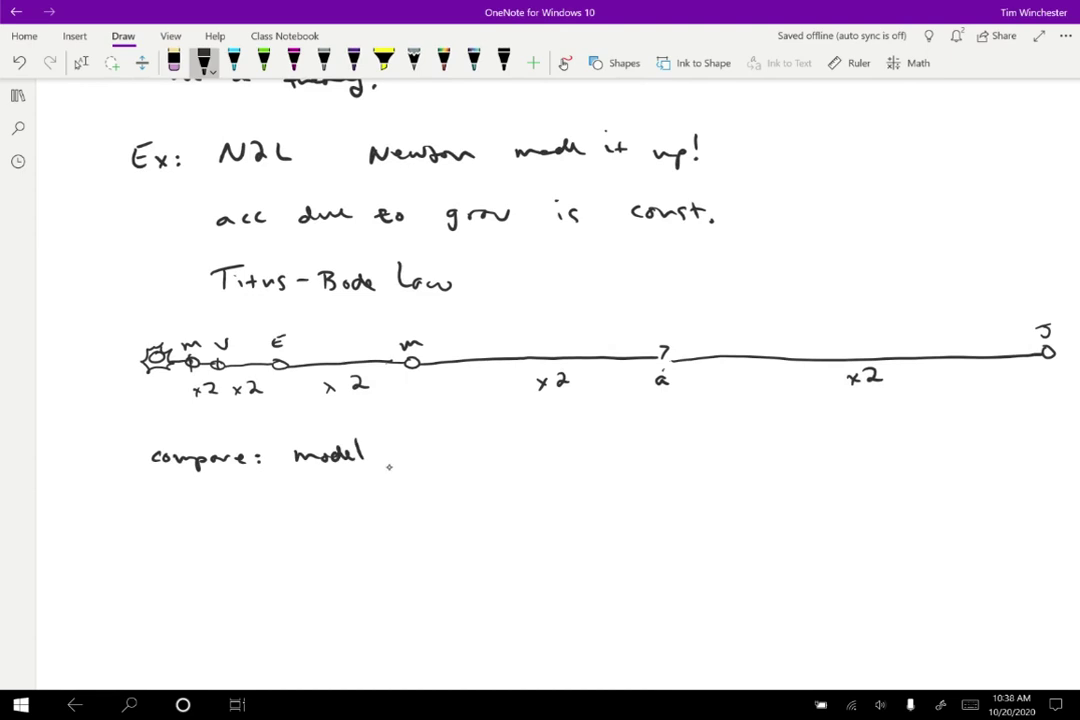
mouse_move(386, 454)
mouse_down()
mouse_move(519, 452)
mouse_move(548, 455)
mouse_move(553, 467)
mouse_move(660, 442)
mouse_up()
click(604, 446)
click(614, 443)
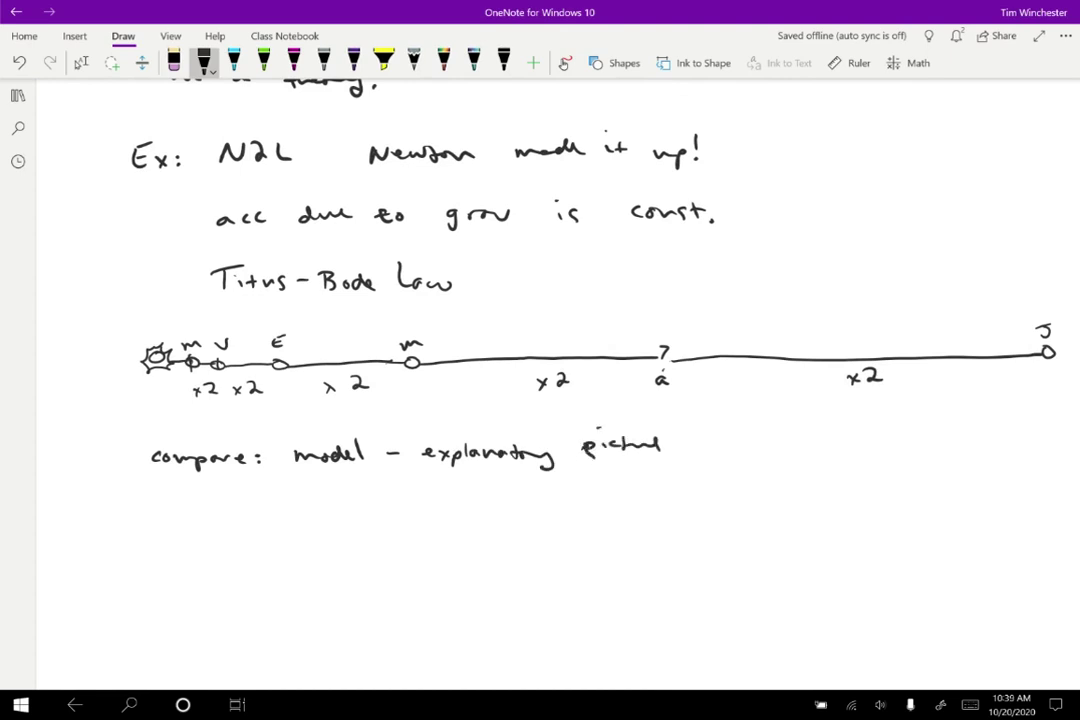
- Write 'hypotosis - prediction' under the model line
drag(289, 492, 301, 512)
mouse_move(304, 500)
mouse_down()
mouse_move(310, 522)
mouse_move(327, 513)
mouse_up()
drag(331, 503, 417, 505)
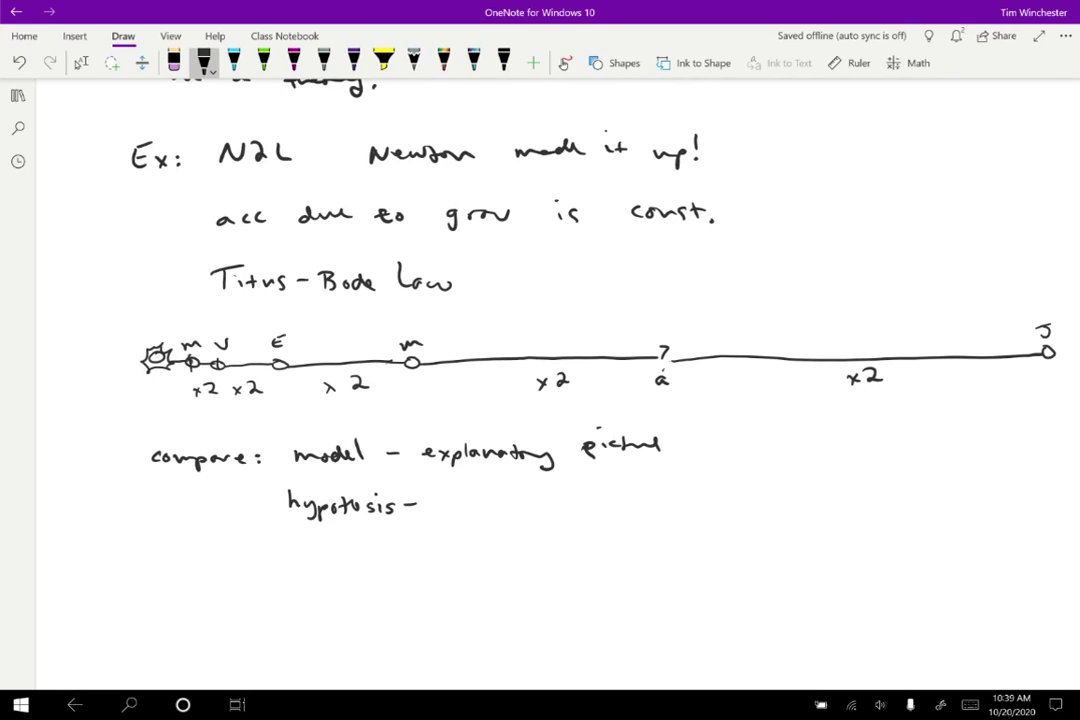
mouse_move(437, 500)
mouse_down()
mouse_move(438, 515)
mouse_move(540, 503)
mouse_up()
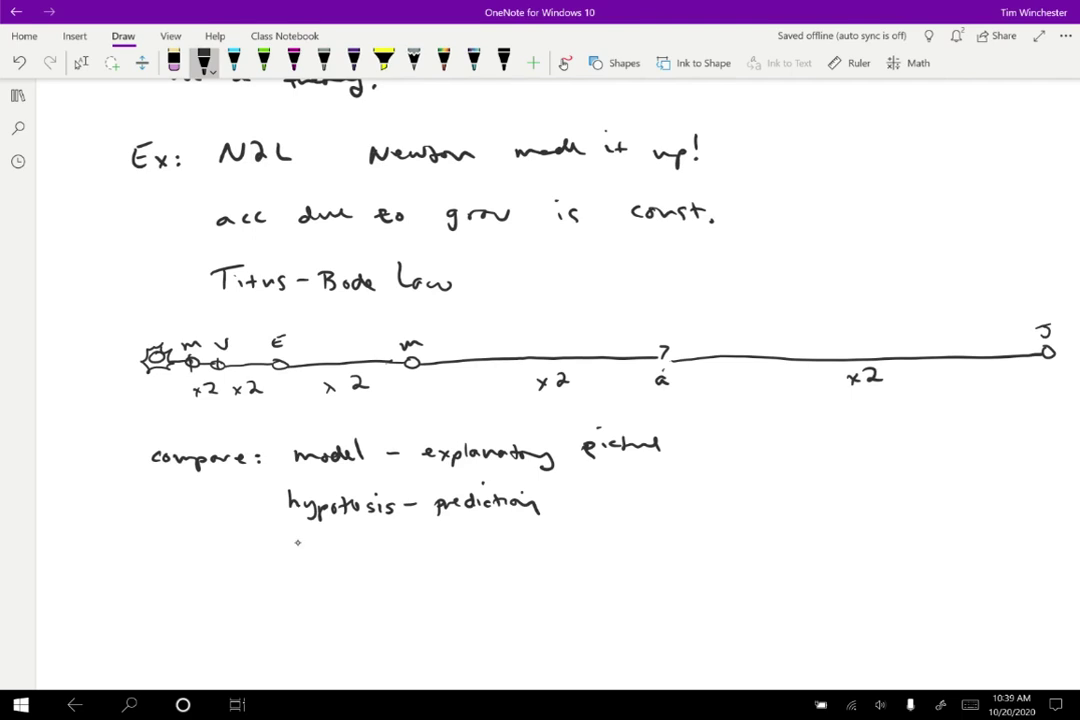
- Add the lines 'theory - model and evidence' and 'Law - evidence' below it
drag(290, 530, 291, 545)
drag(285, 536, 313, 542)
drag(316, 537, 335, 538)
mouse_move(337, 538)
mouse_down()
mouse_move(350, 553)
mouse_move(370, 544)
mouse_up()
drag(394, 549, 425, 547)
drag(443, 545, 625, 544)
drag(628, 545, 642, 541)
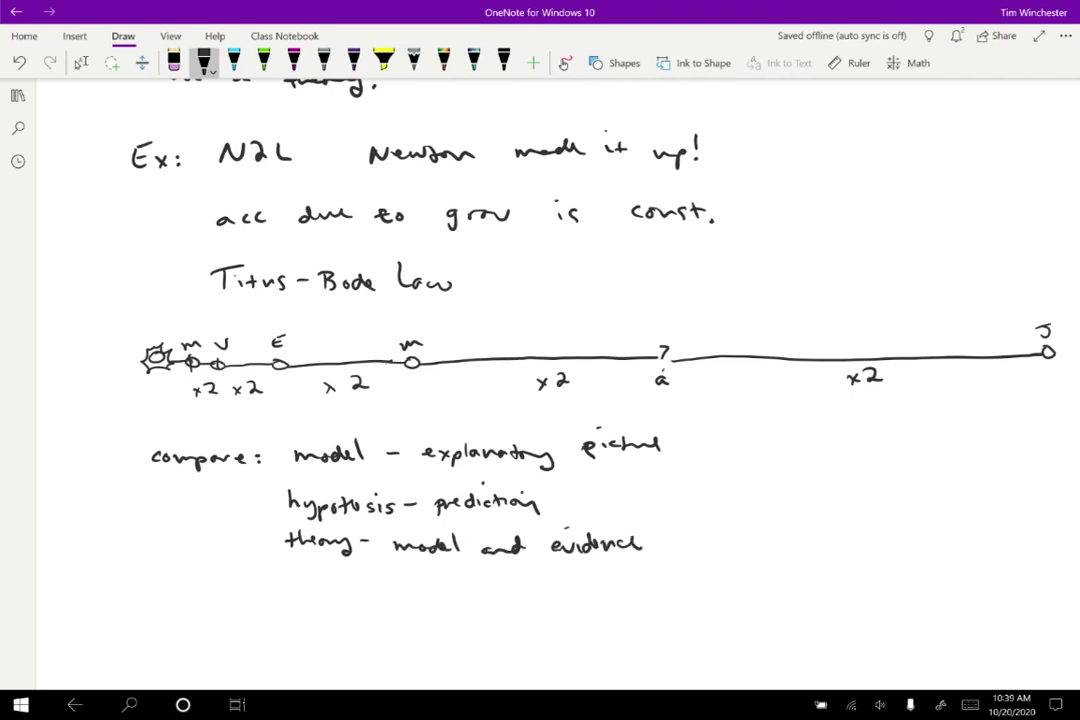
drag(291, 571, 301, 588)
mouse_move(313, 579)
mouse_down()
mouse_move(315, 588)
mouse_move(342, 578)
mouse_move(478, 582)
mouse_up()
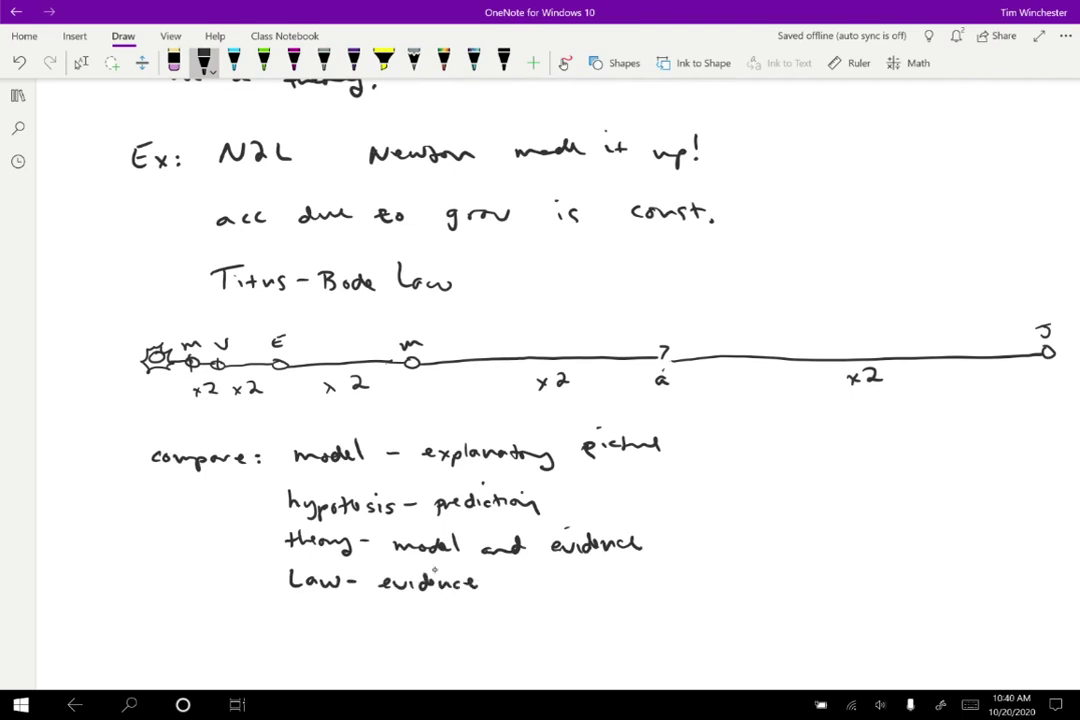